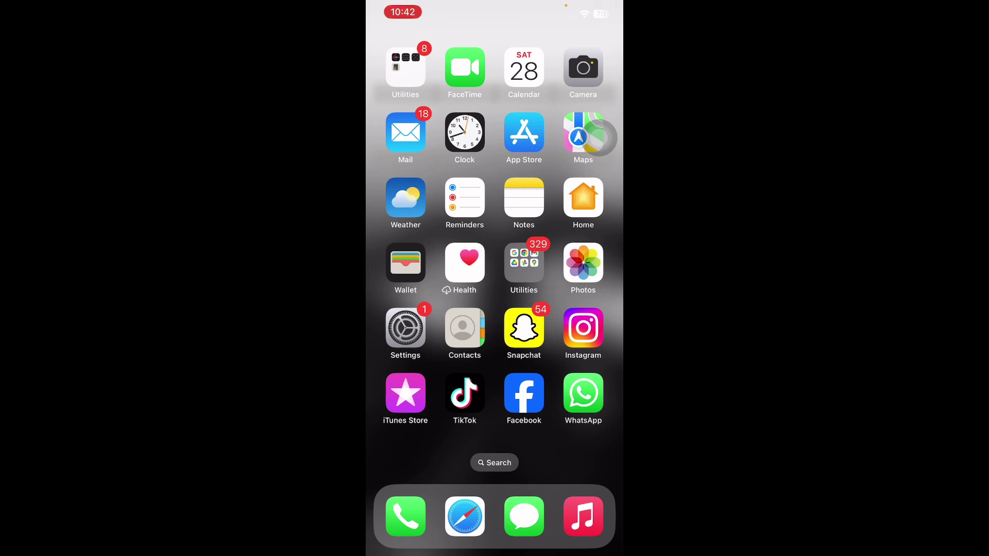
Step: Drag the Sounds & Haptics Ringtone and Alerts slider to near maximum, then go Home
{"action": "left_click", "coordinate": [405, 329]}
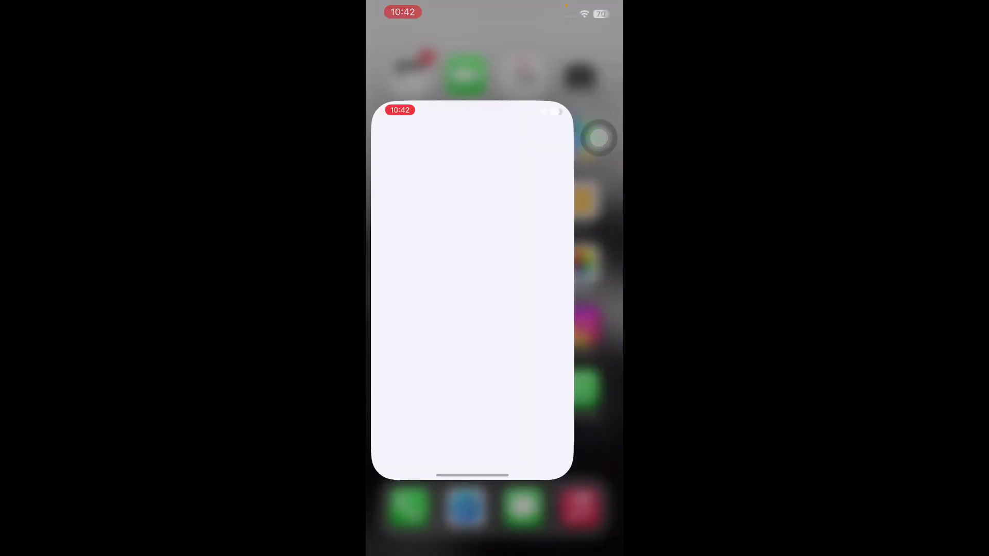
{"action": "scroll", "coordinate": [495, 309], "scroll_direction": "down", "scroll_amount": 3}
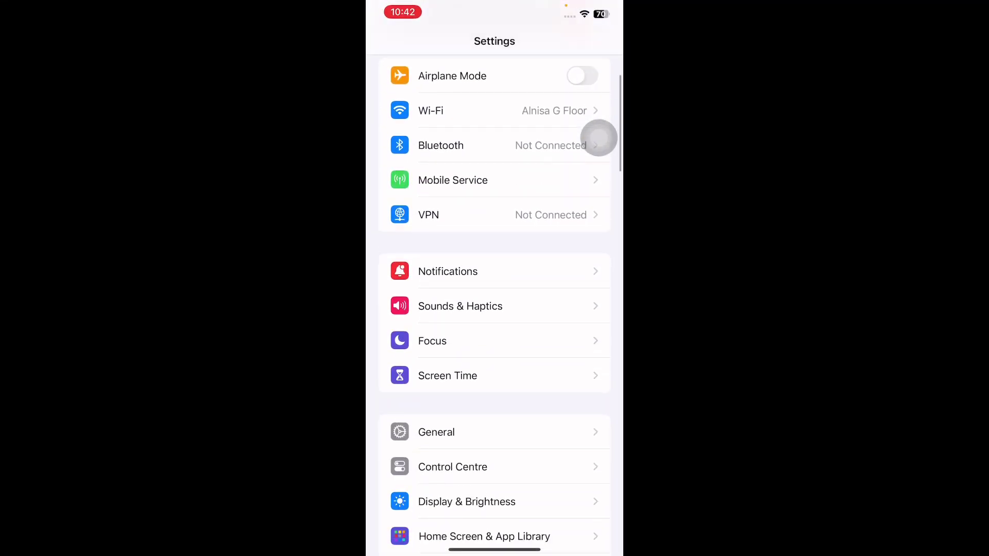
{"action": "left_click", "coordinate": [460, 307]}
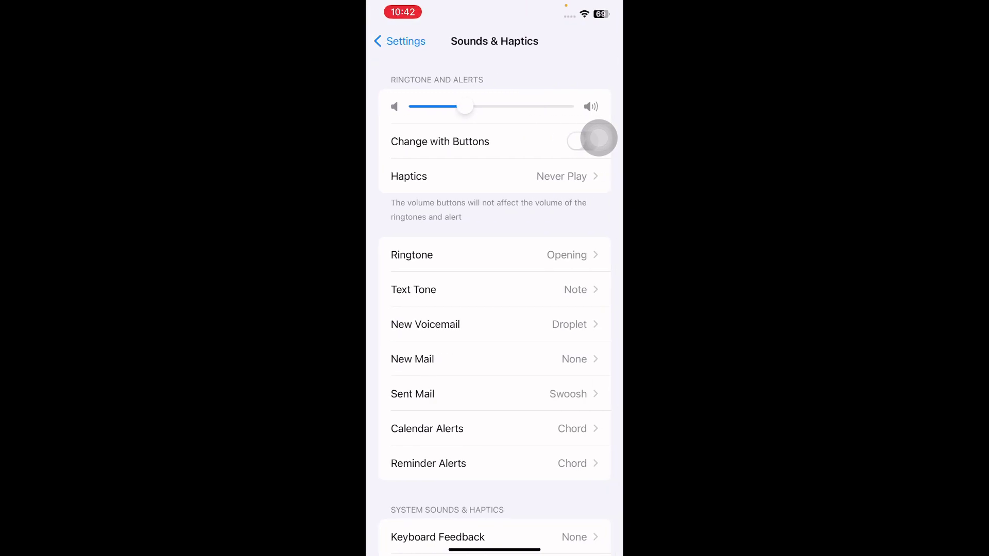
{"action": "left_click_drag", "start_coordinate": [464, 106], "coordinate": [538, 107]}
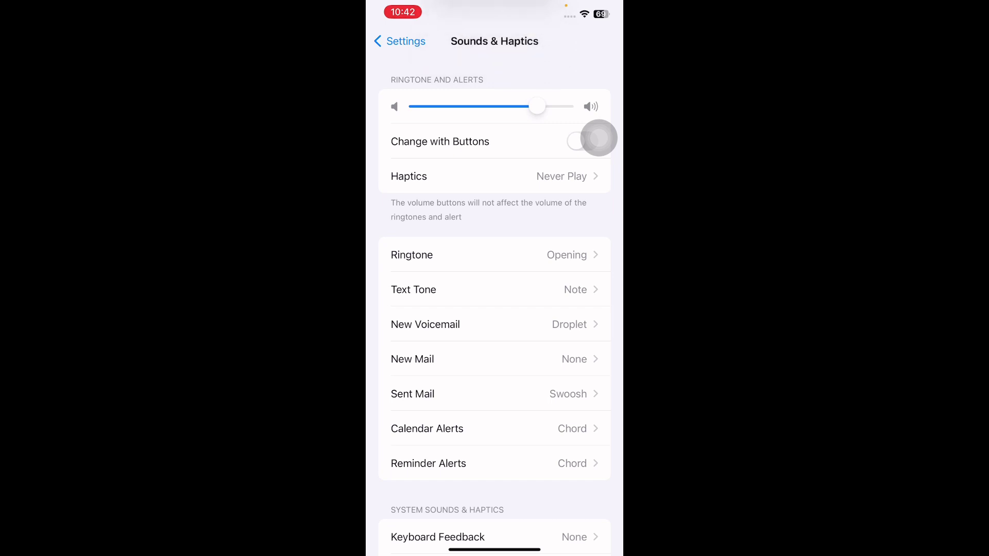
{"action": "key", "text": "super"}
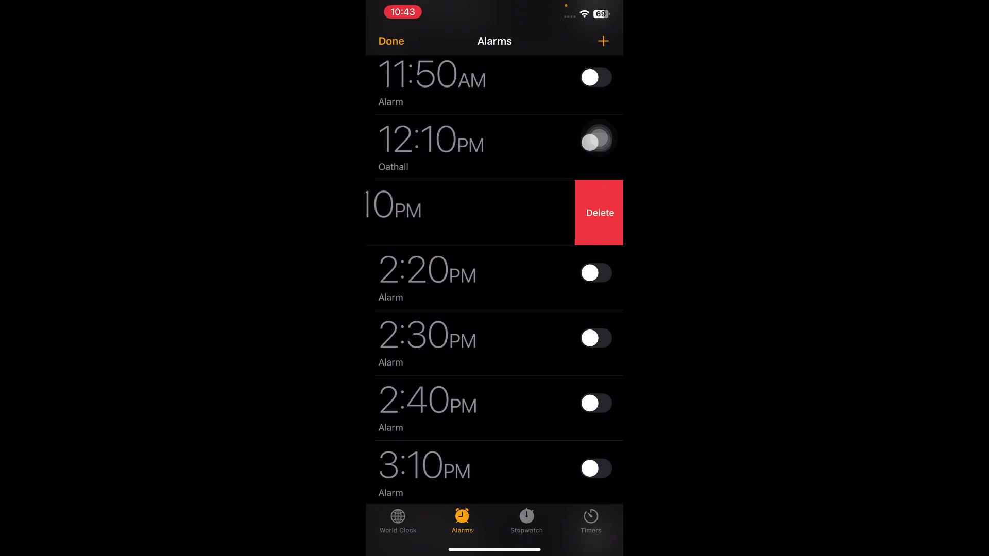
Step: Remove the 2:10 PM alarm from Clock's alarm list, then go back Home
{"action": "left_click", "coordinate": [601, 212]}
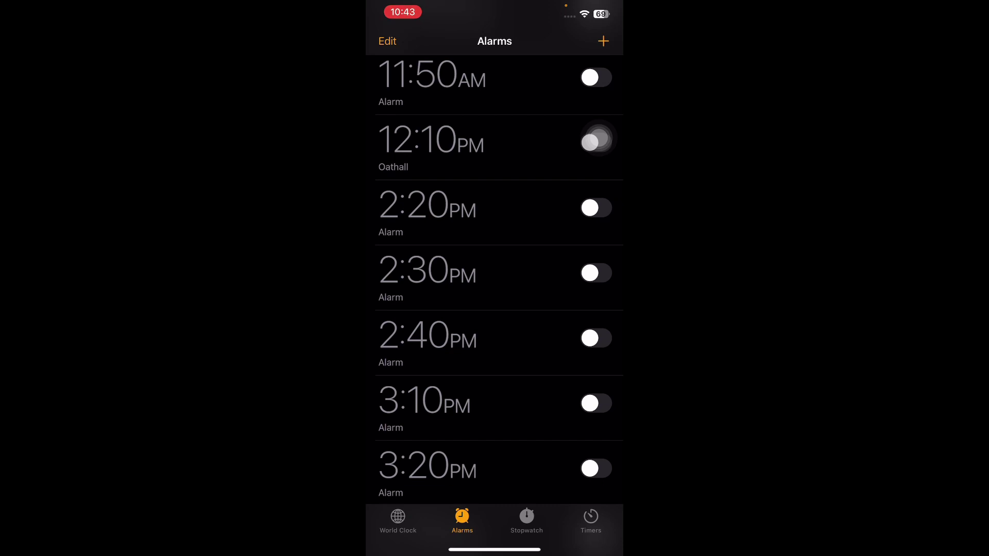
{"action": "left_click_drag", "start_coordinate": [495, 551], "coordinate": [495, 309]}
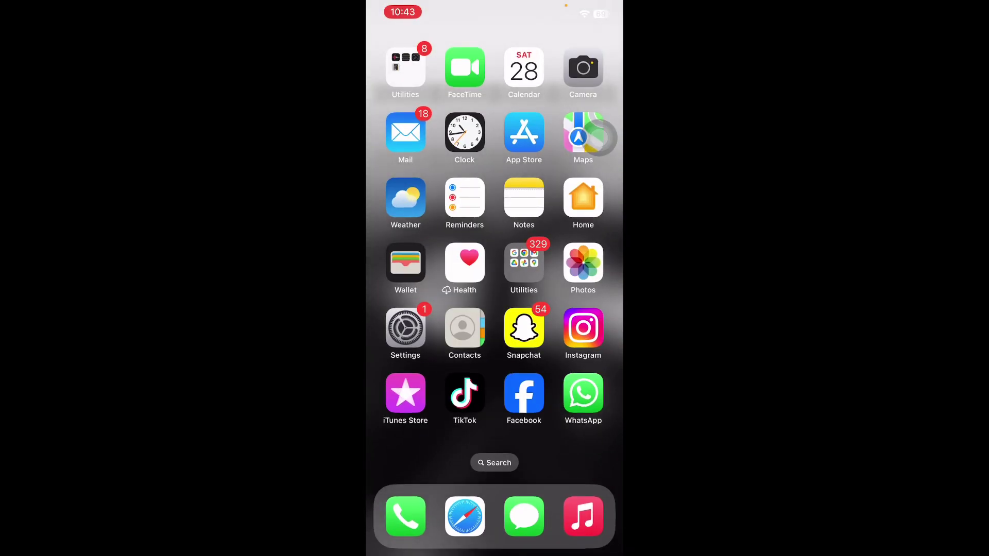
Step: Add and save a new 10:43 AM alarm in Clock, then go back Home
{"action": "left_click", "coordinate": [465, 132]}
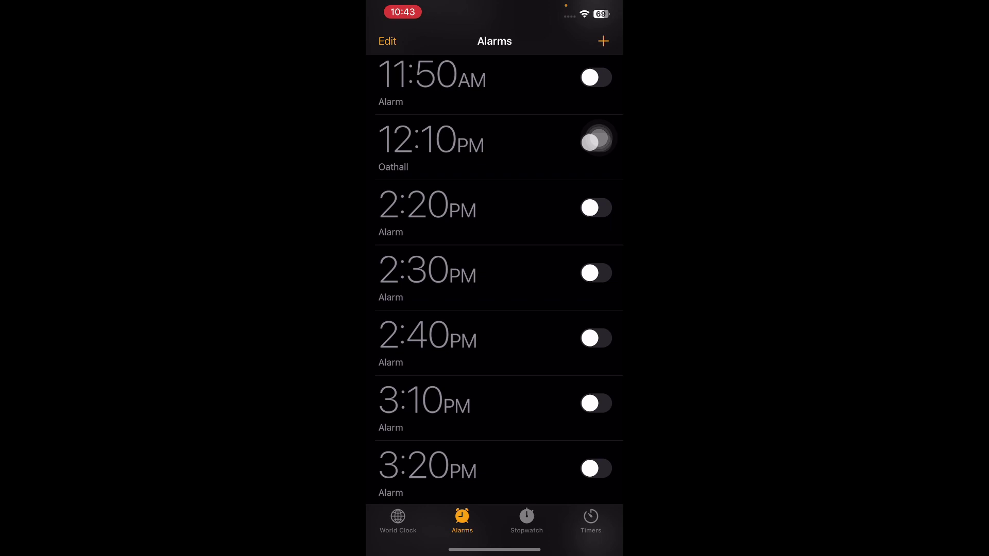
{"action": "left_click", "coordinate": [604, 41]}
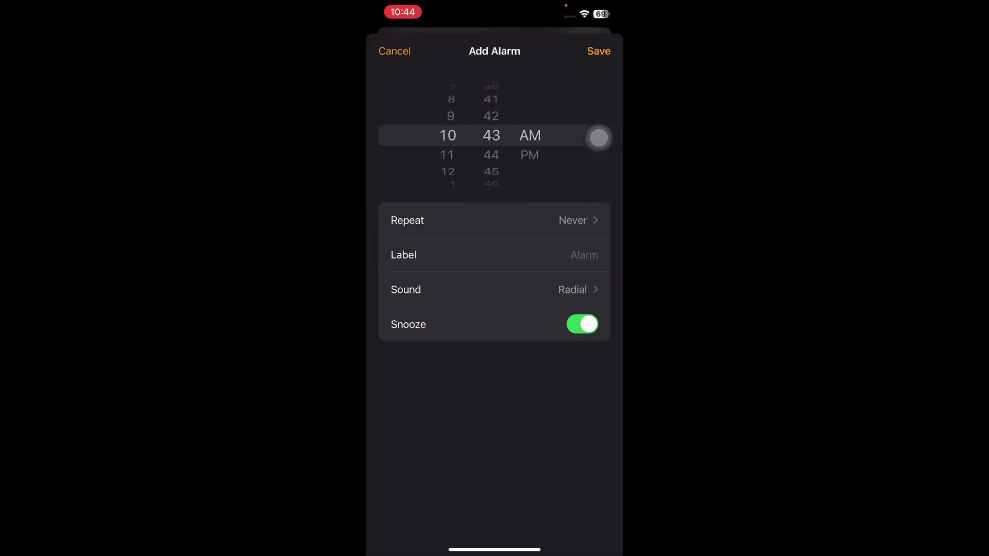
{"action": "left_click", "coordinate": [598, 50]}
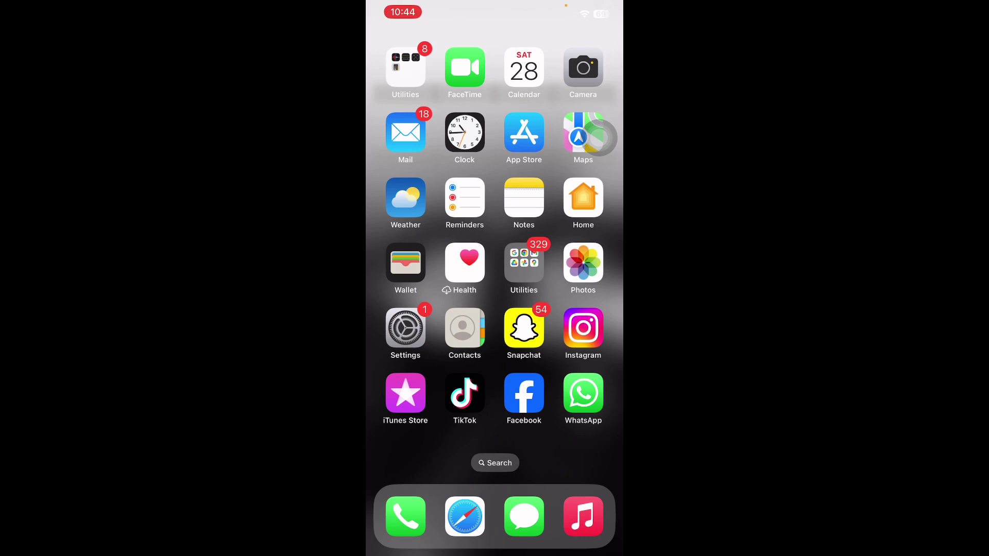
Step: Raise the device volume and bring up the power-off slider without shutting down
{"action": "key", "text": "XF86AudioRaiseVolume"}
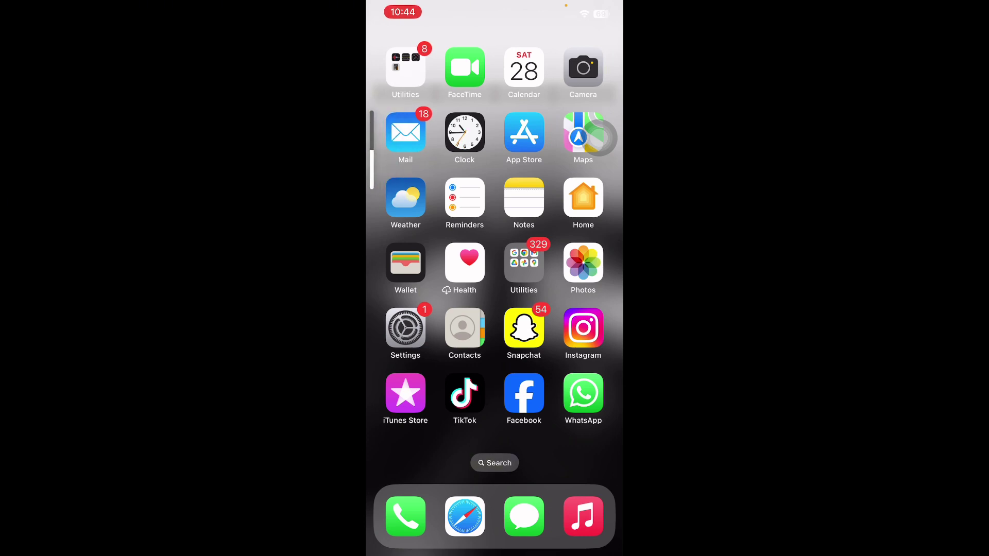
{"action": "key", "text": "XF86PowerOff"}
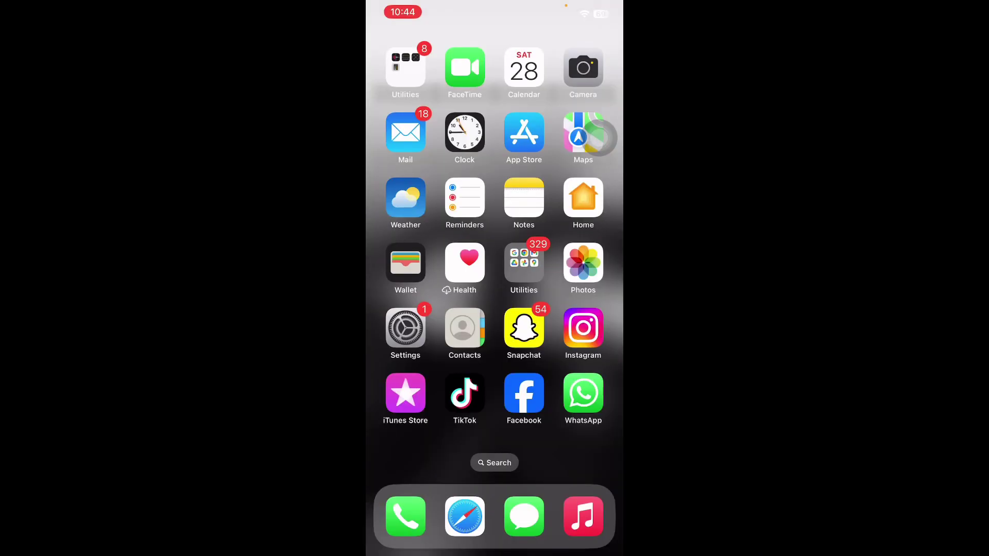
Step: Check General > Software Update, which shows iOS 17.1 needs more storage
{"action": "left_click", "coordinate": [405, 328]}
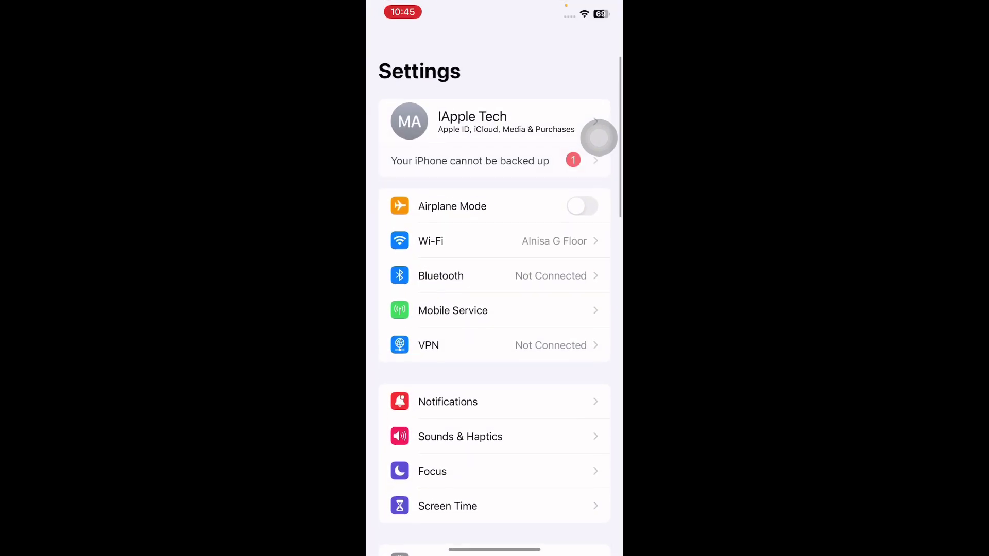
{"action": "scroll", "coordinate": [495, 310], "scroll_direction": "down", "scroll_amount": 5}
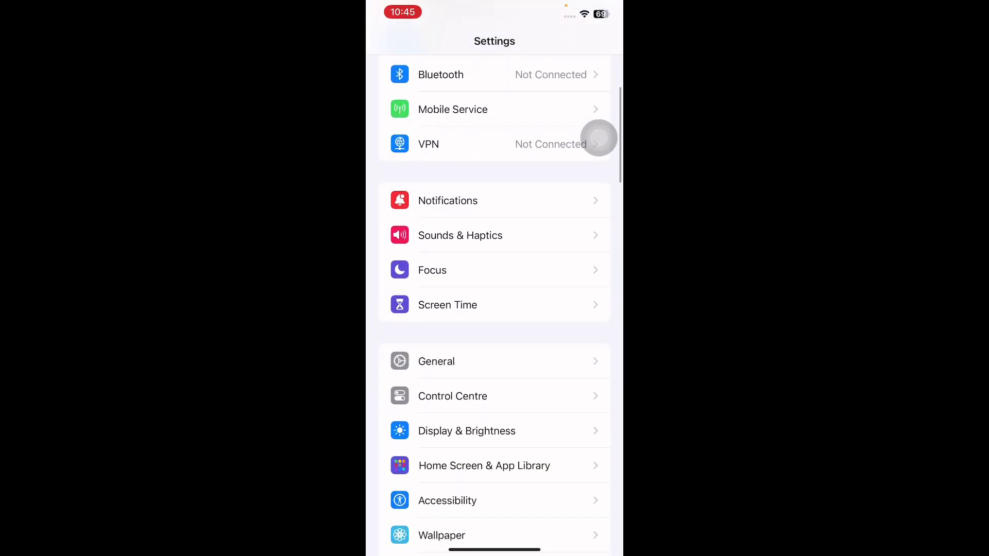
{"action": "left_click", "coordinate": [433, 361]}
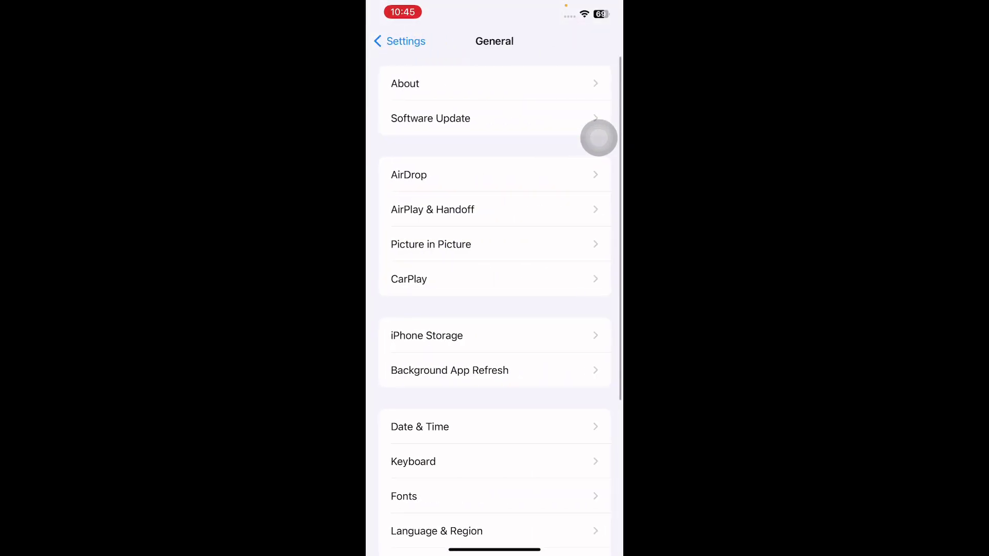
{"action": "left_click", "coordinate": [599, 136]}
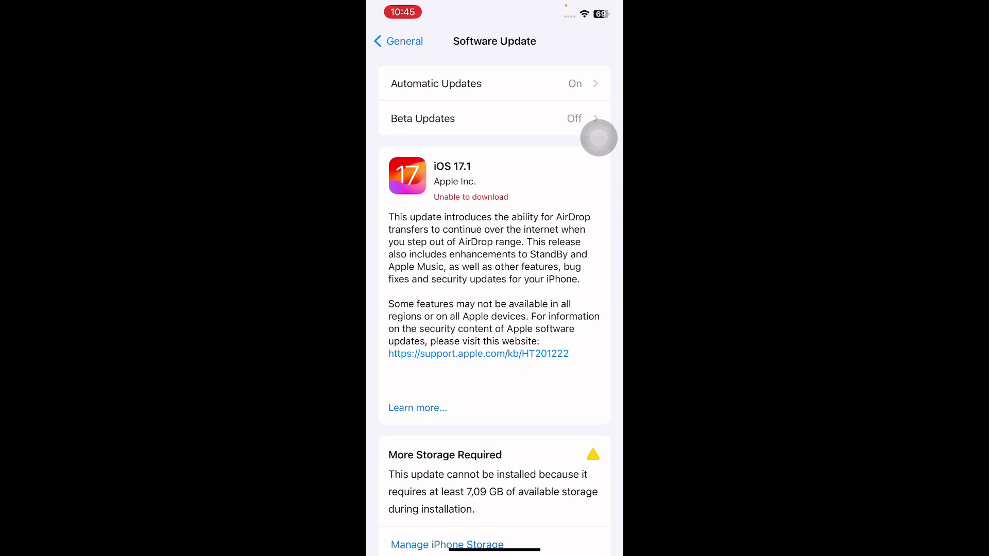
Step: Go Home and turn Bluetooth off from Control Centre
{"action": "left_click_drag", "start_coordinate": [495, 551], "coordinate": [495, 309]}
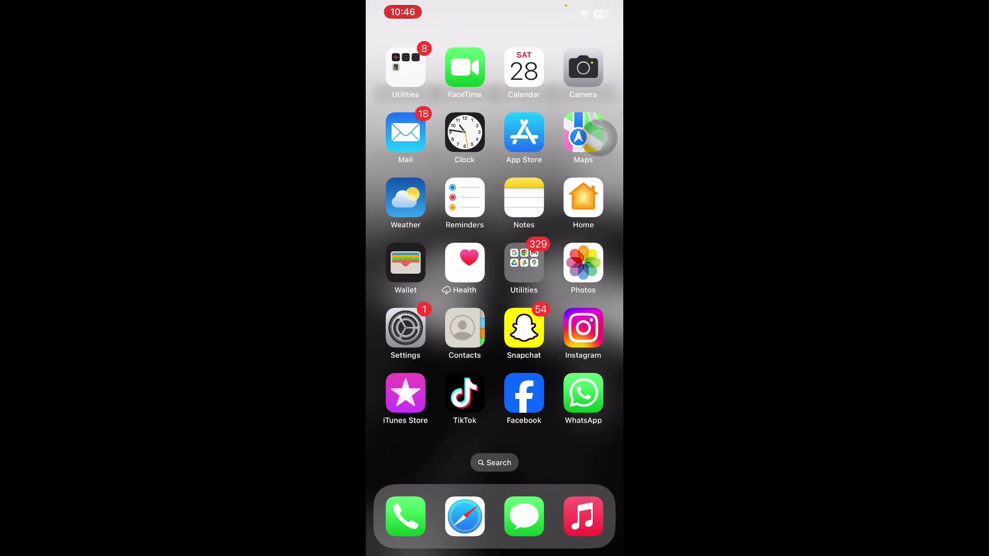
{"action": "left_click_drag", "start_coordinate": [588, 6], "coordinate": [587, 271]}
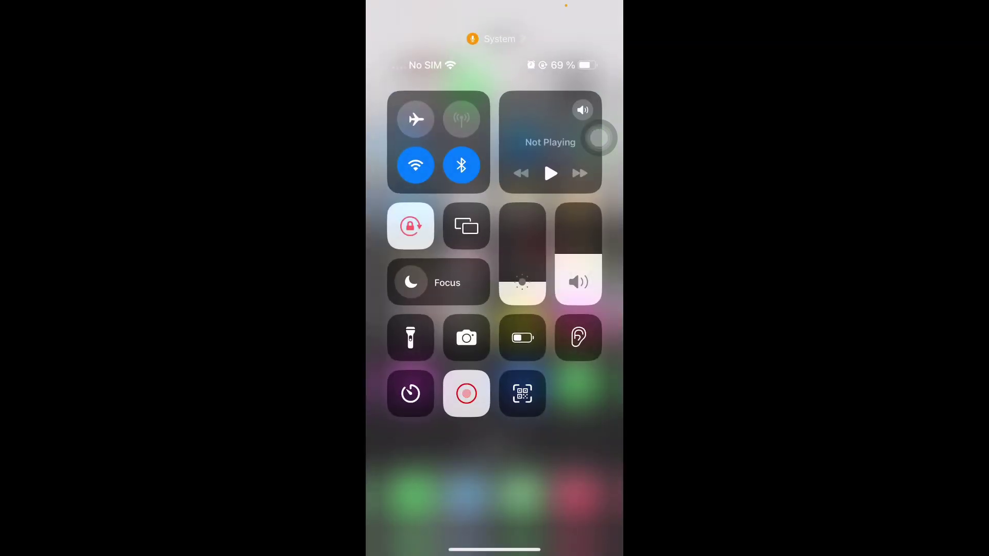
{"action": "left_click", "coordinate": [461, 165]}
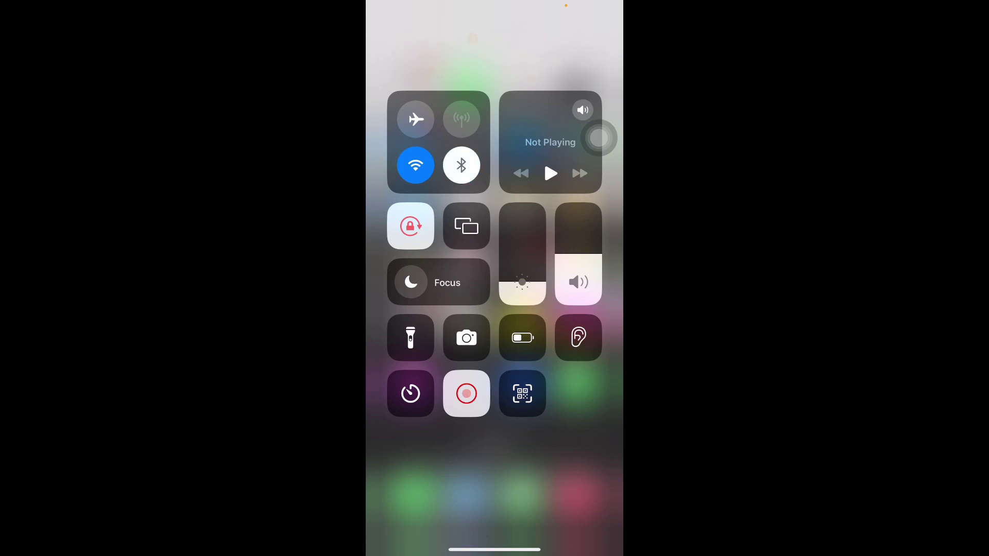
{"action": "left_click_drag", "start_coordinate": [495, 549], "coordinate": [495, 309]}
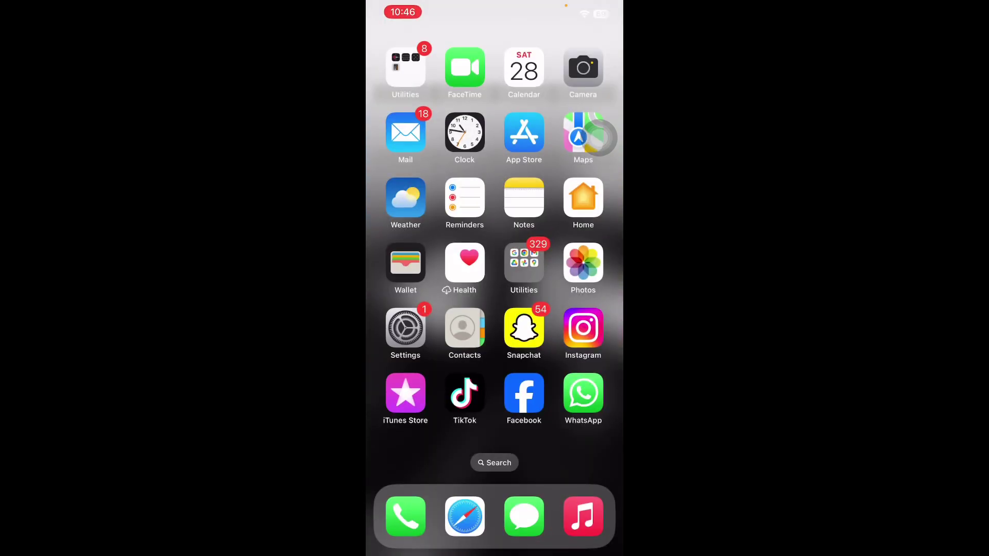